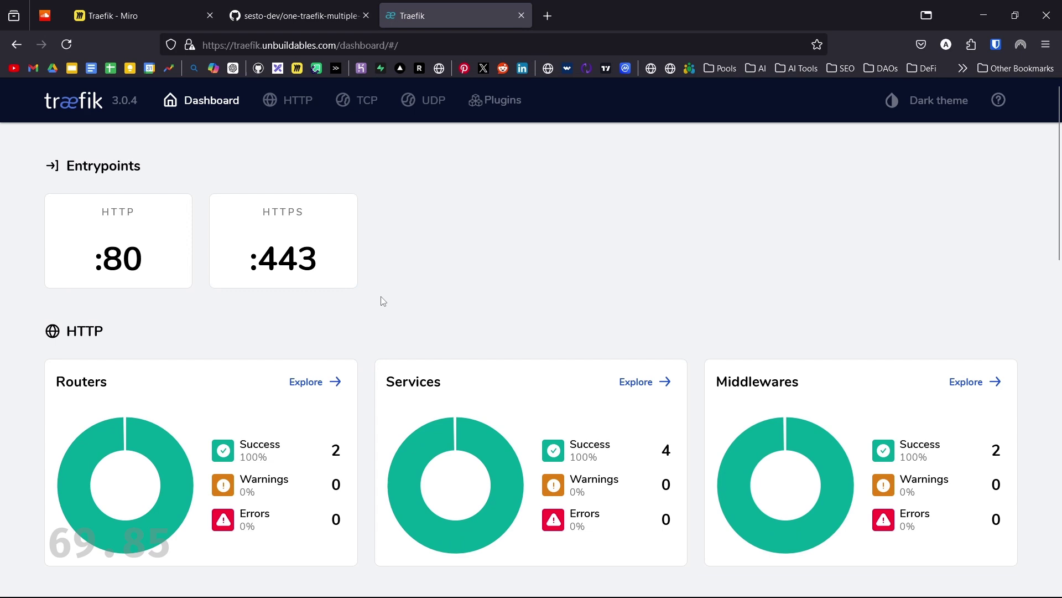
{"action": "scroll", "coordinate": [416, 337], "scroll_direction": "down", "scroll_amount": 3}
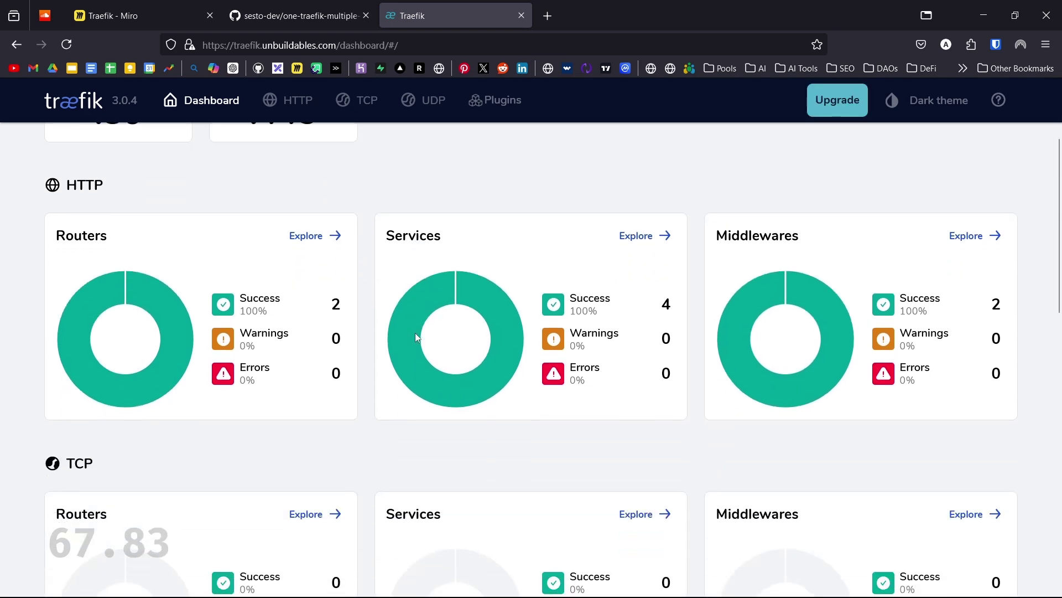
{"action": "scroll", "coordinate": [415, 365], "scroll_direction": "down", "scroll_amount": 2}
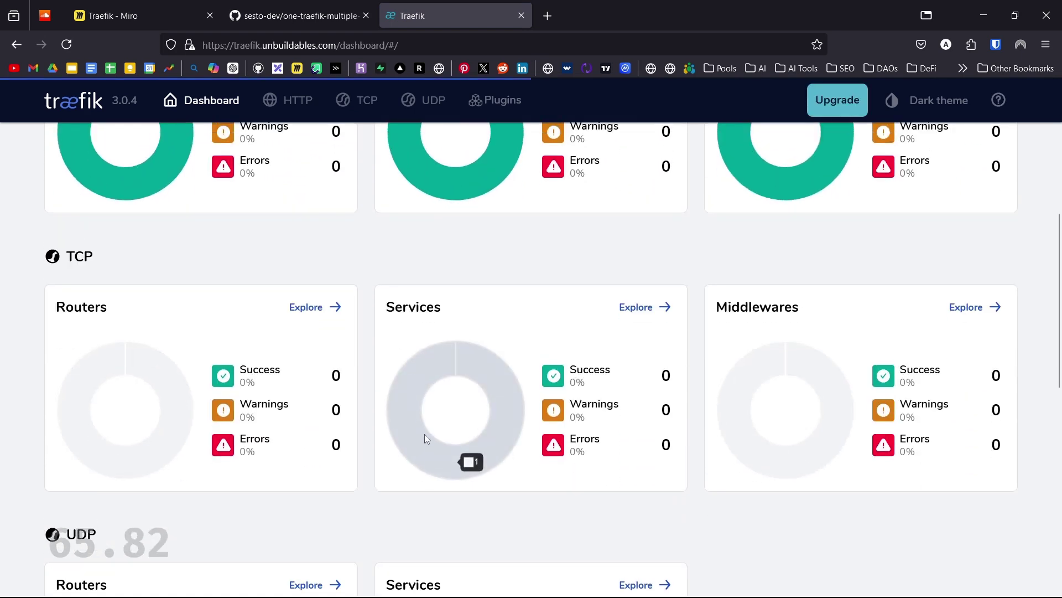
{"action": "scroll", "coordinate": [424, 434], "scroll_direction": "up", "scroll_amount": 4}
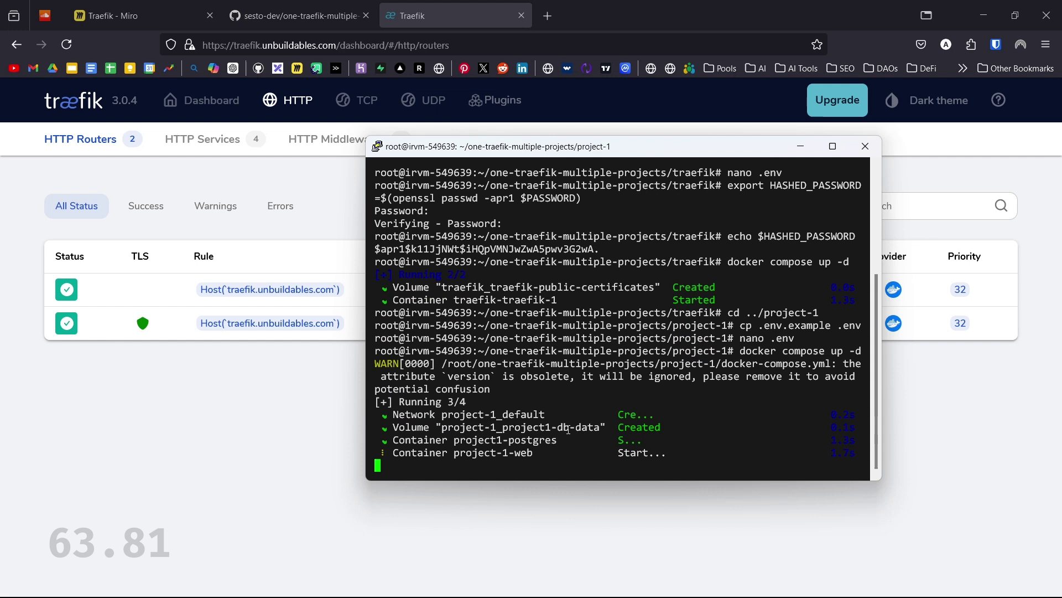
- Refresh the HTTP Routers list and move the terminal off the router rows
{"action": "left_click", "coordinate": [259, 357]}
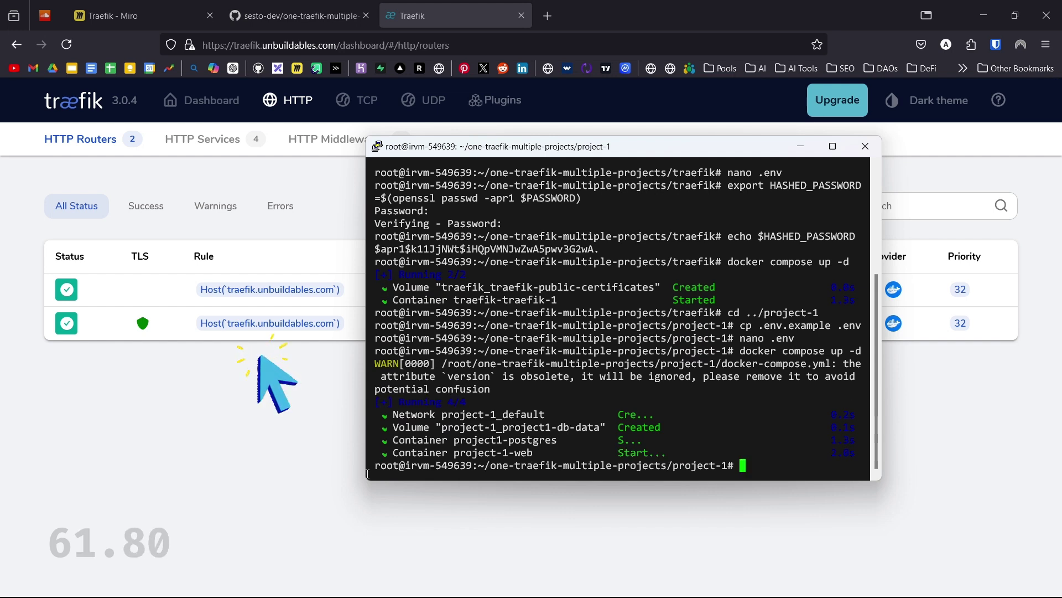
{"action": "left_click_drag", "start_coordinate": [521, 156], "coordinate": [597, 209]}
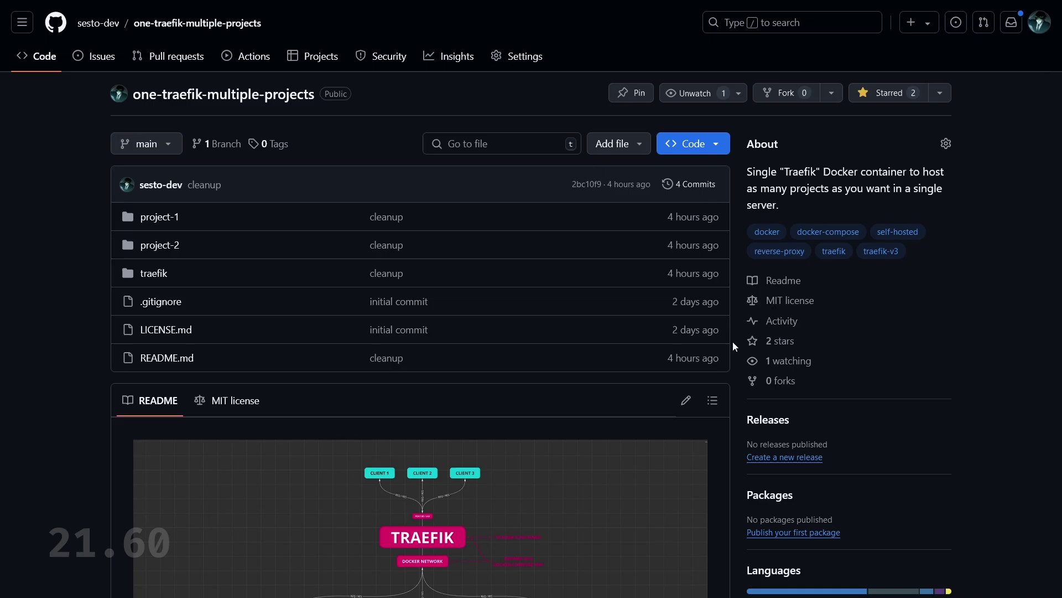
{"action": "scroll", "coordinate": [747, 371], "scroll_direction": "down", "scroll_amount": 8}
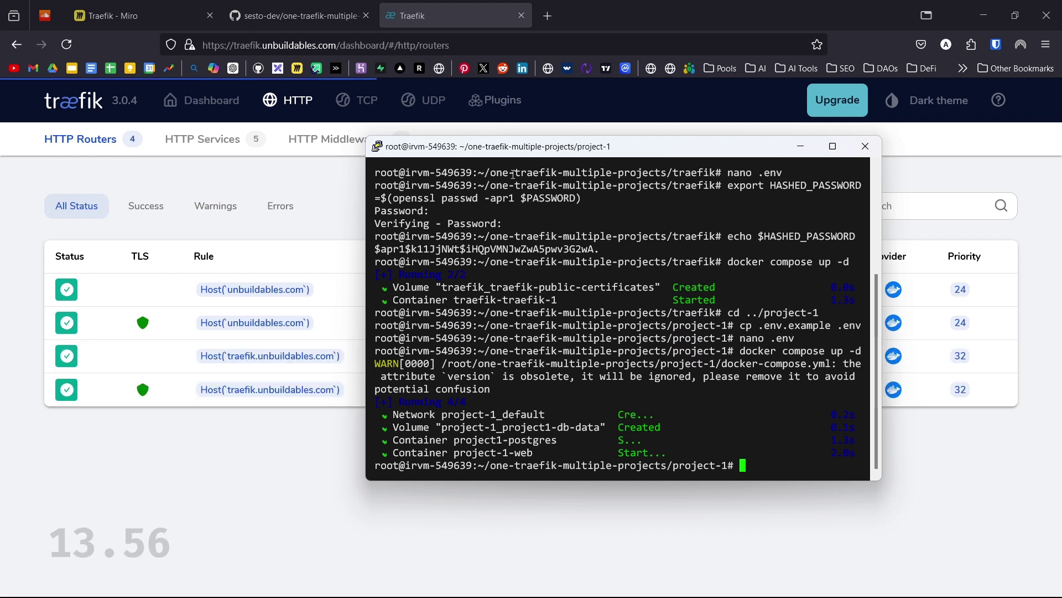
- Drag the terminal aside to show http and https entrypoints for both domains
{"action": "left_click_drag", "start_coordinate": [539, 147], "coordinate": [615, 198]}
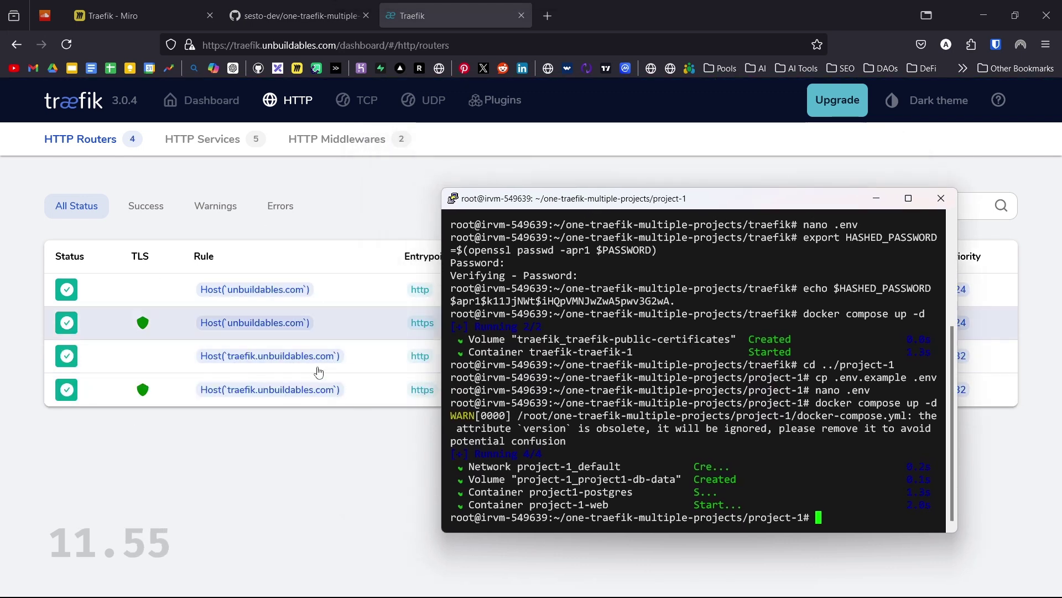